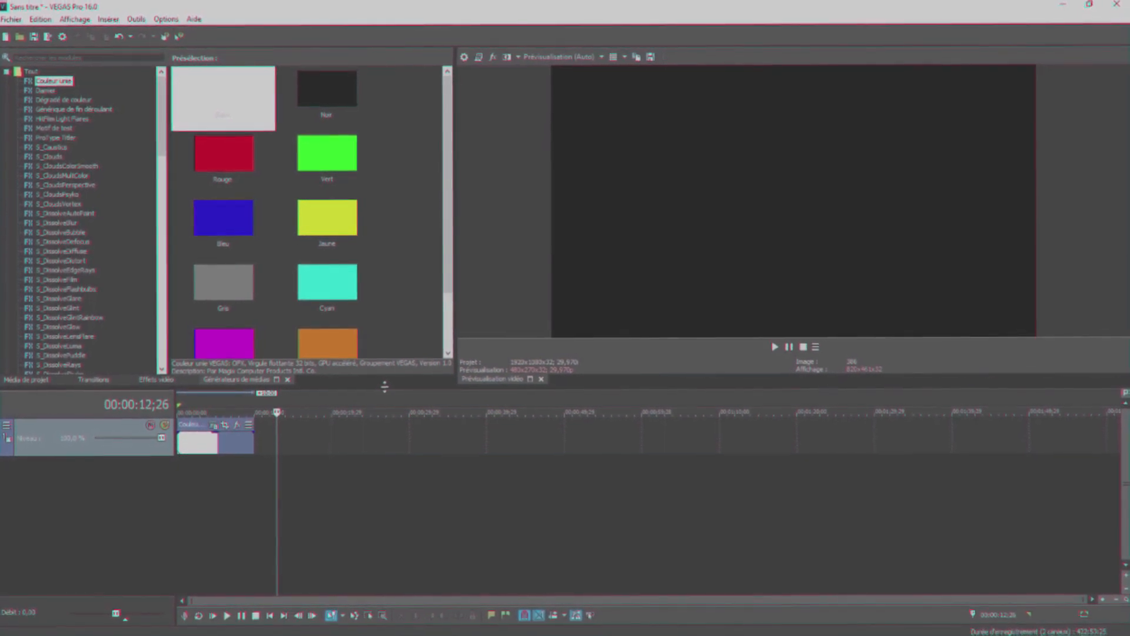
Apply the default Magic Bullet Looks video effect preset to the white solid-colour clip on the timeline
click(143, 381)
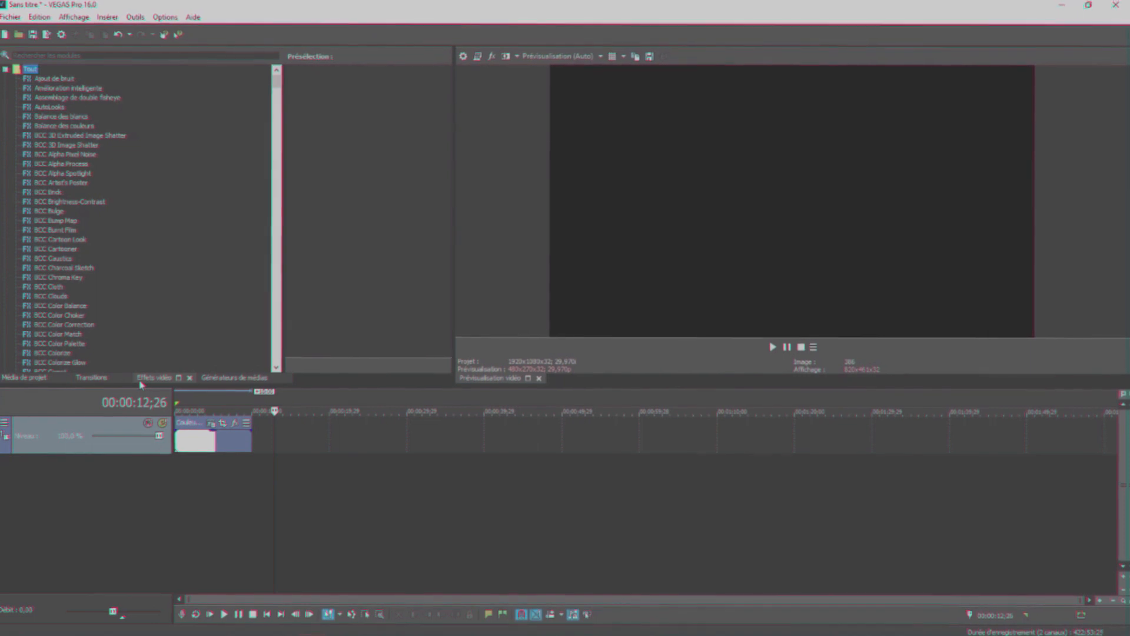
scroll(77, 294, down, 2)
scroll(83, 295, down, 10)
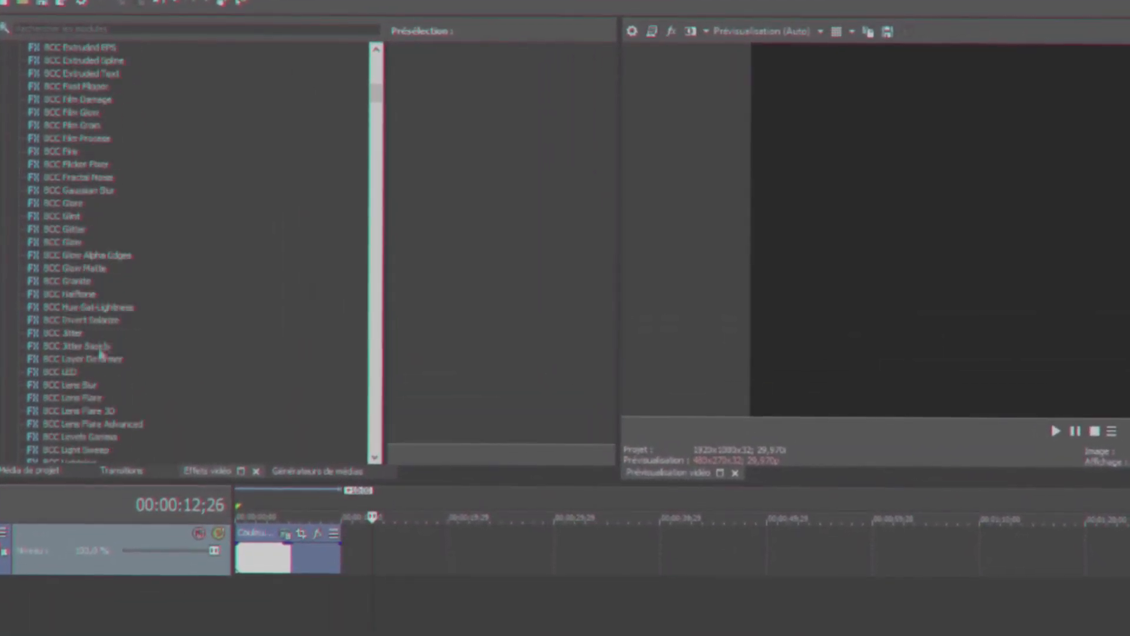
drag(378, 85, 372, 184)
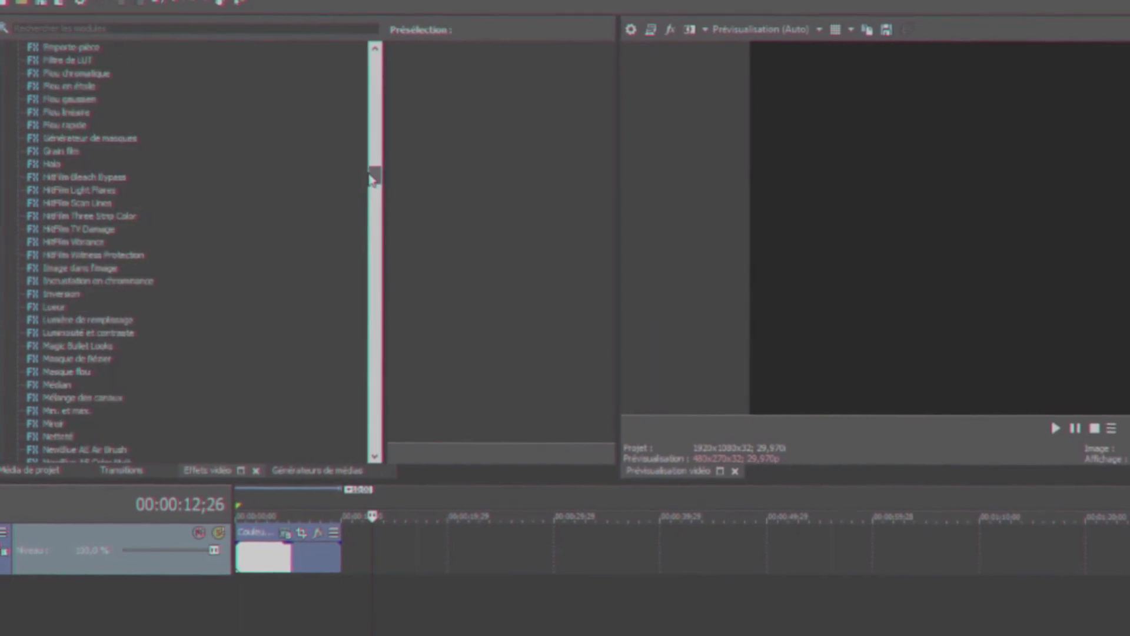
click(74, 279)
scroll(478, 250, up, 2)
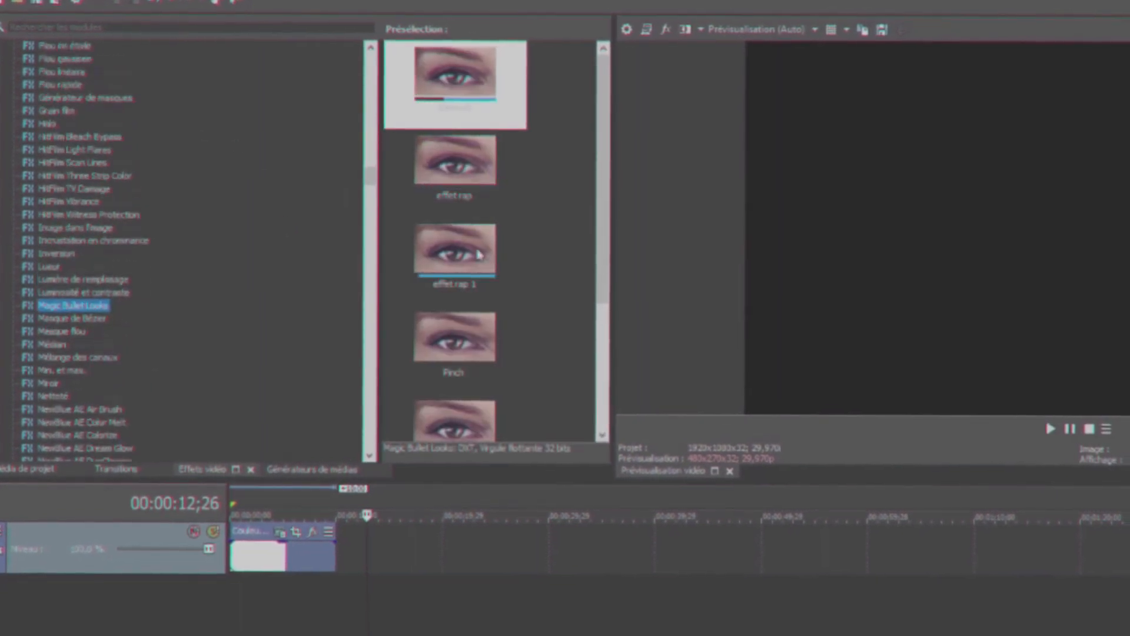
click(596, 118)
click(454, 105)
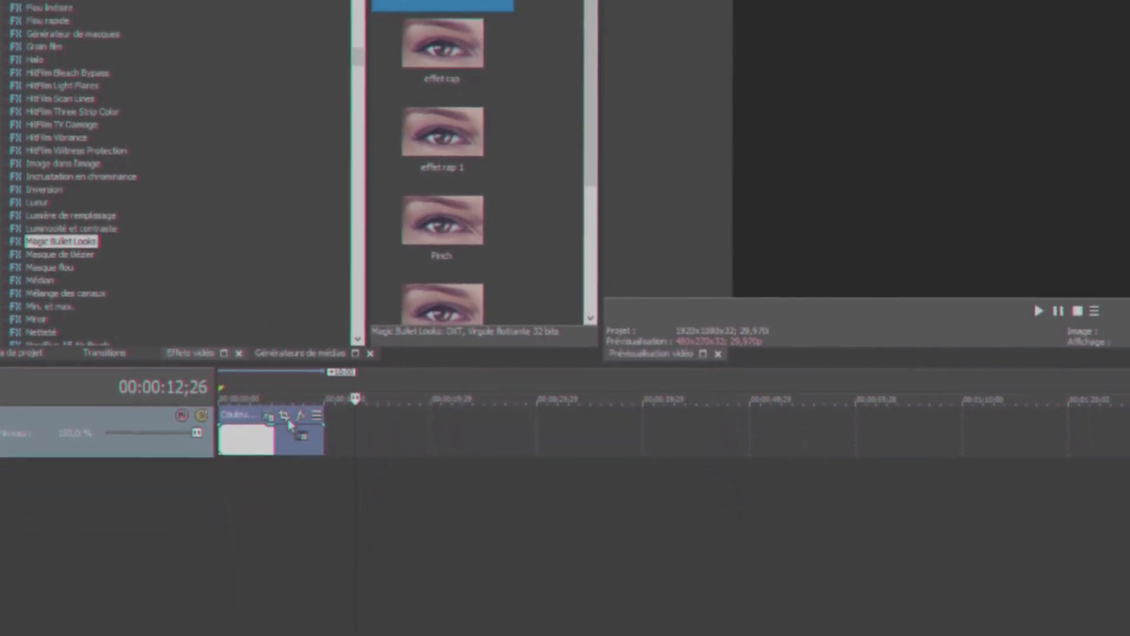
drag(288, 420, 284, 436)
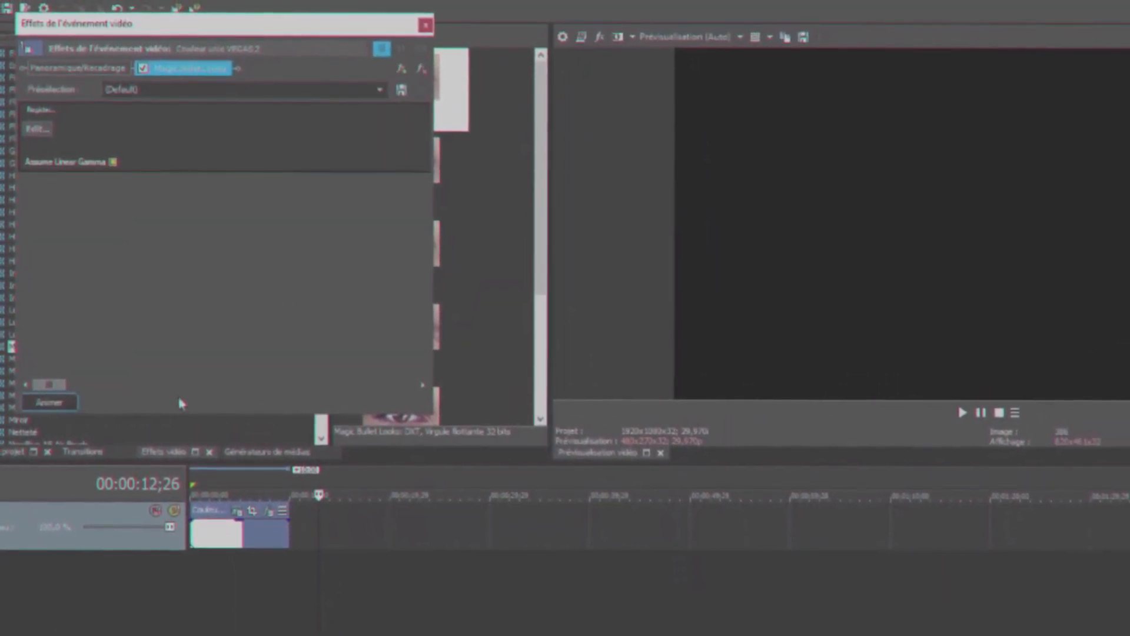
With the playhead on the clip at 00:00:03;29, open its Magic Bullet Looks editor and browse the look presets
click(38, 130)
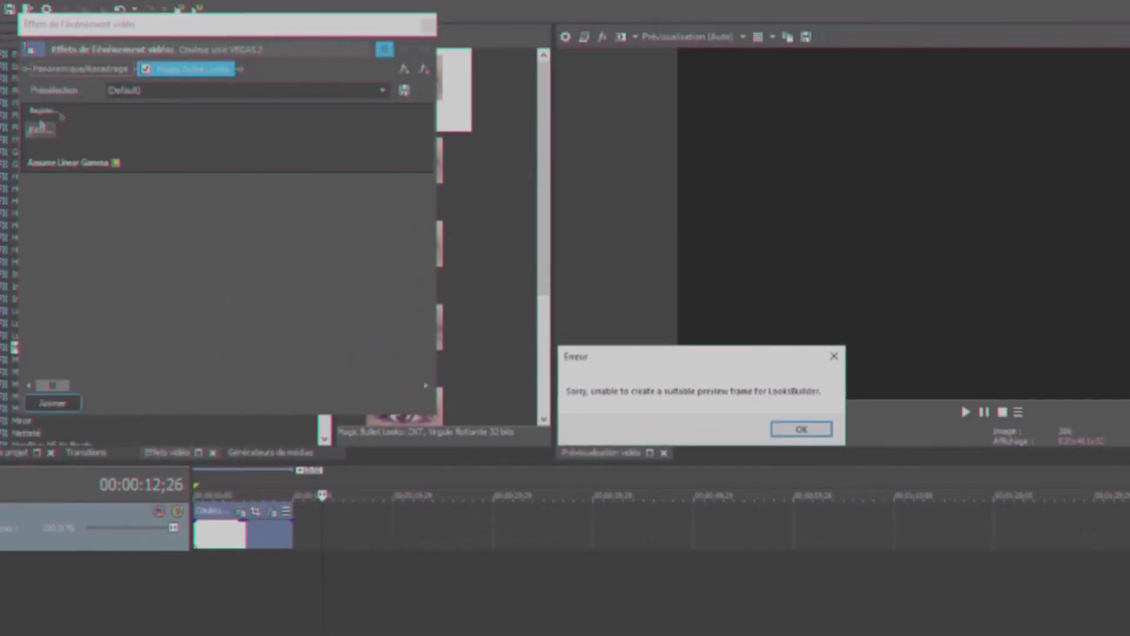
click(755, 402)
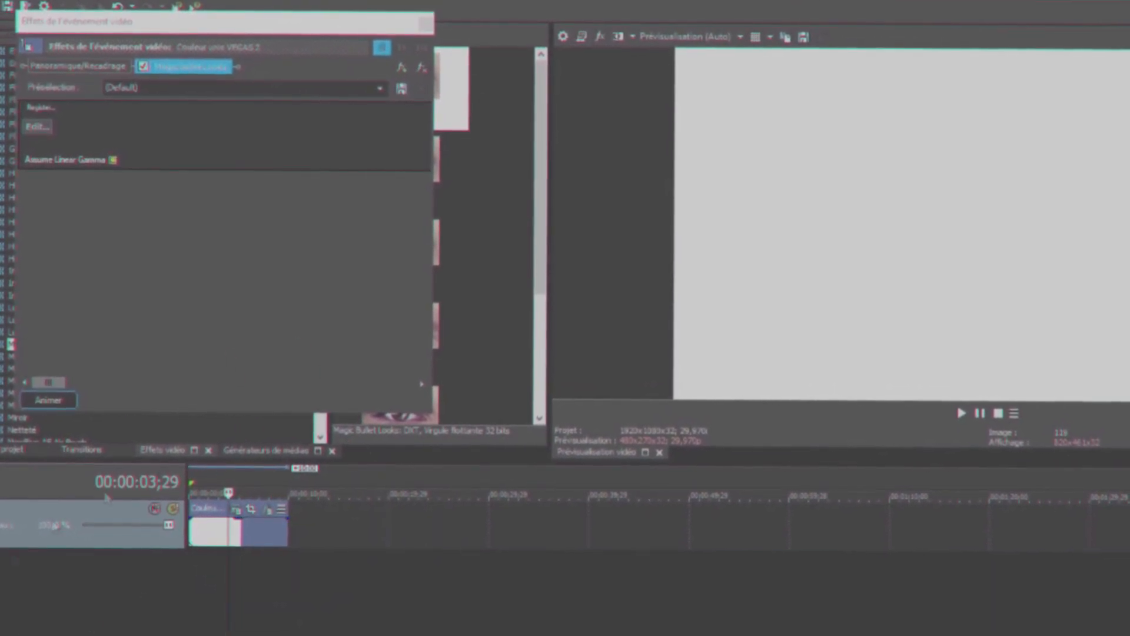
click(38, 128)
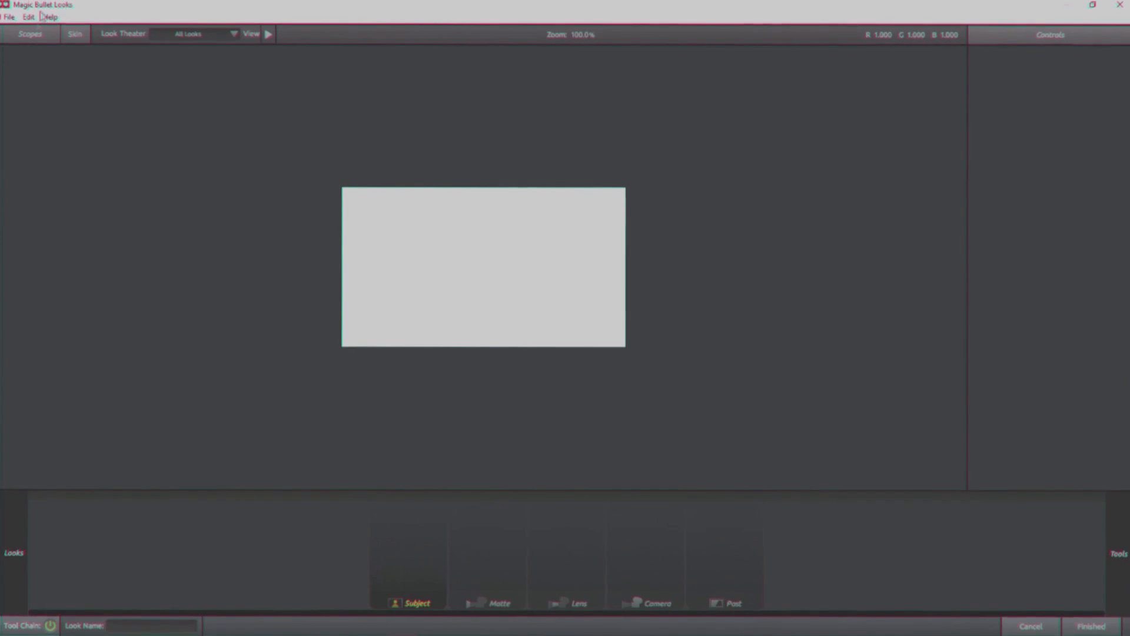
mouse_move(1, 199)
scroll(136, 264, down, 4)
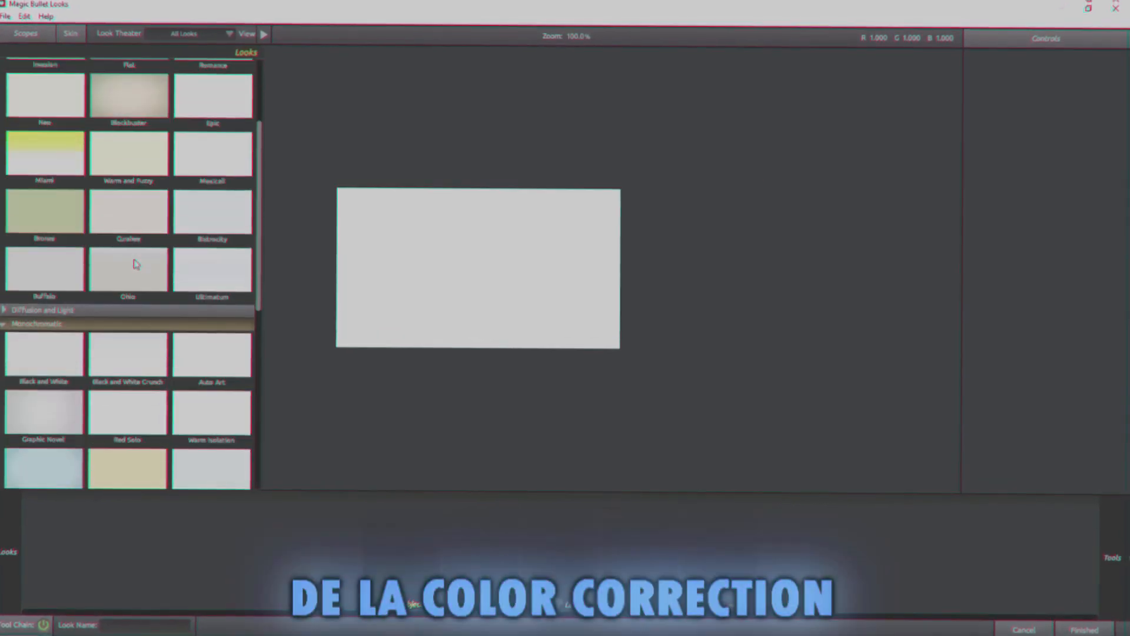
scroll(136, 263, down, 2)
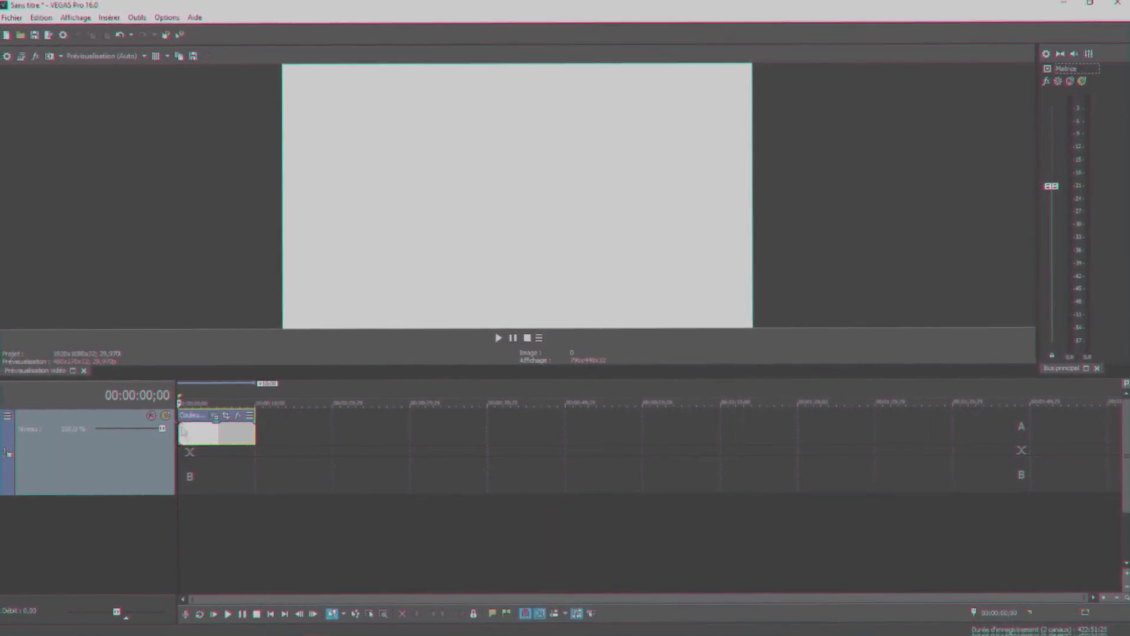
Narrow the track headers and switch to the window layout with only the video preview and master bus above the timeline
scroll(1020, 565, up, 4)
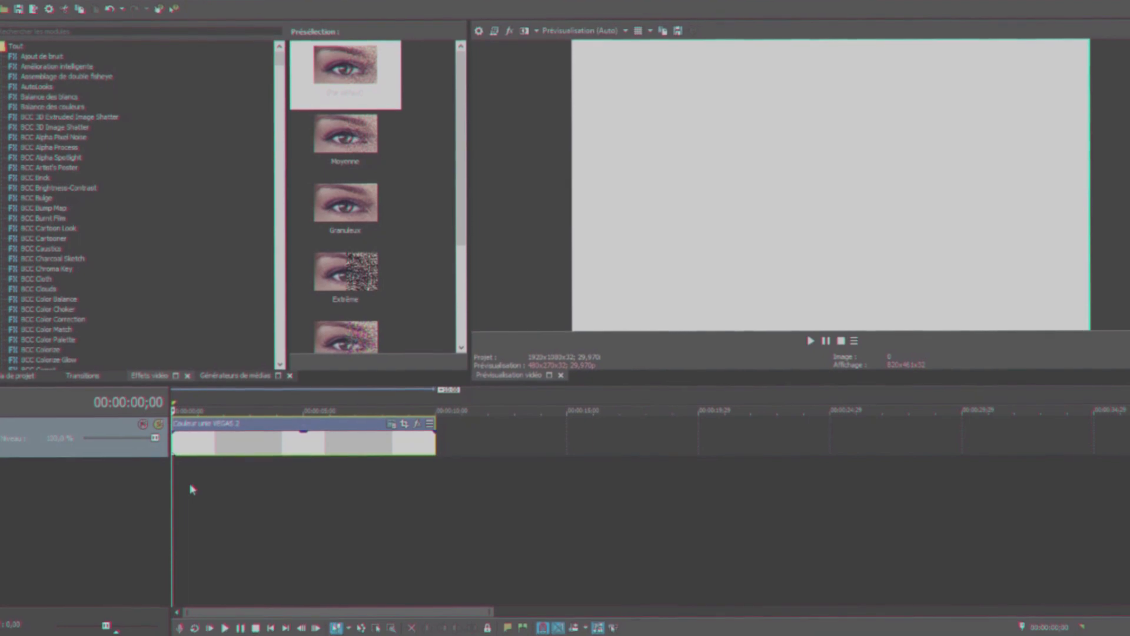
drag(170, 444, 124, 443)
key(alt+d)
key(d)
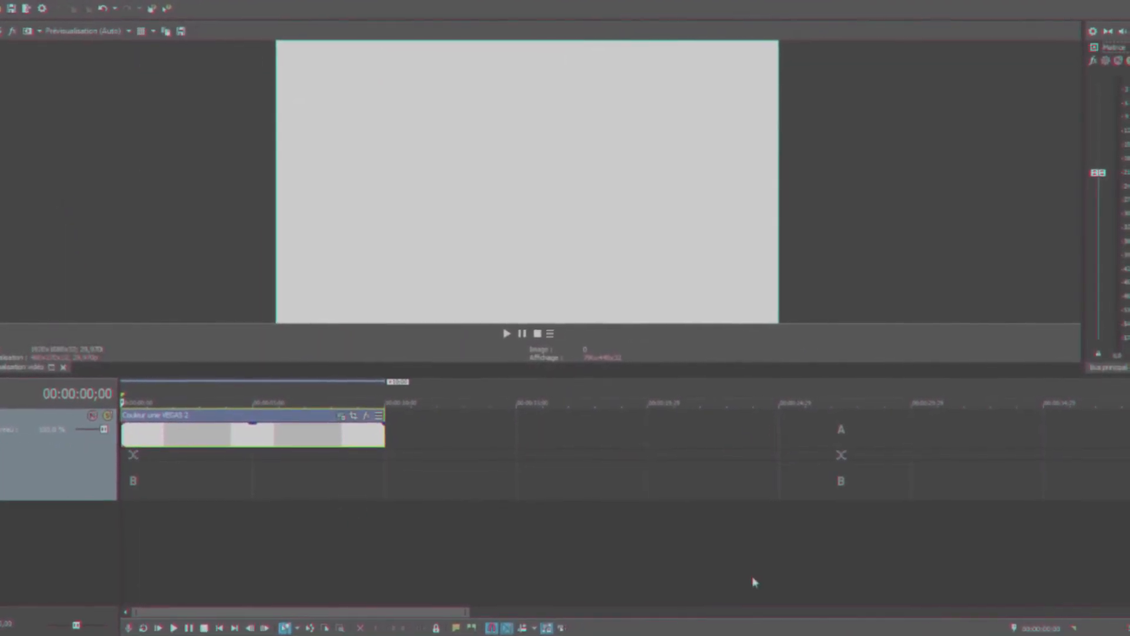
Examine the editing tool and selection options among the edit commands
click(45, 14)
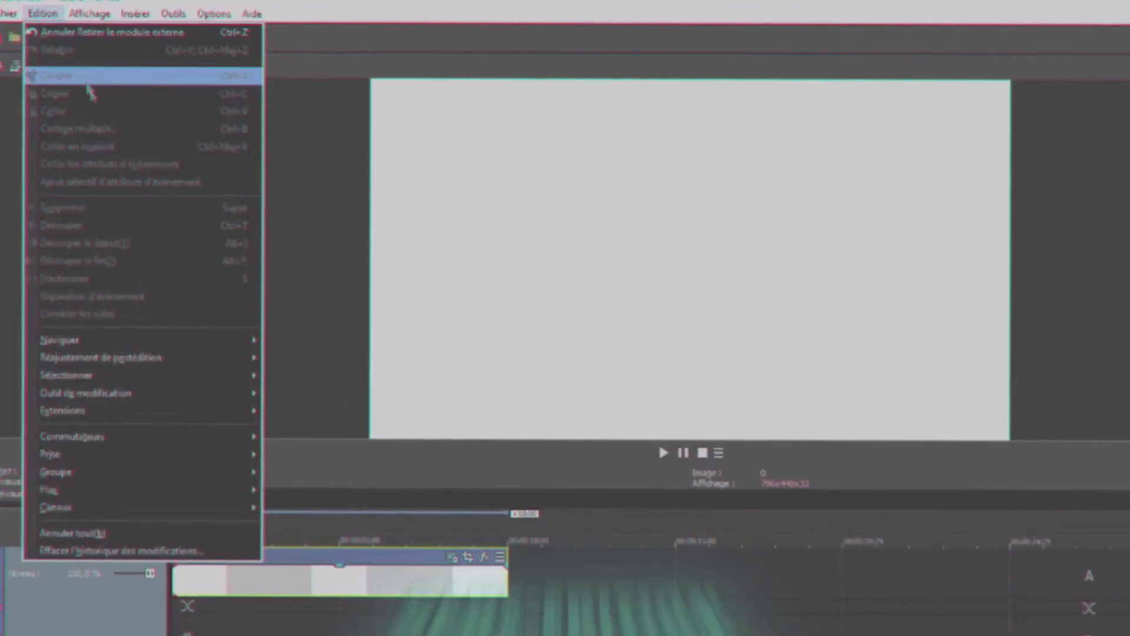
mouse_move(152, 401)
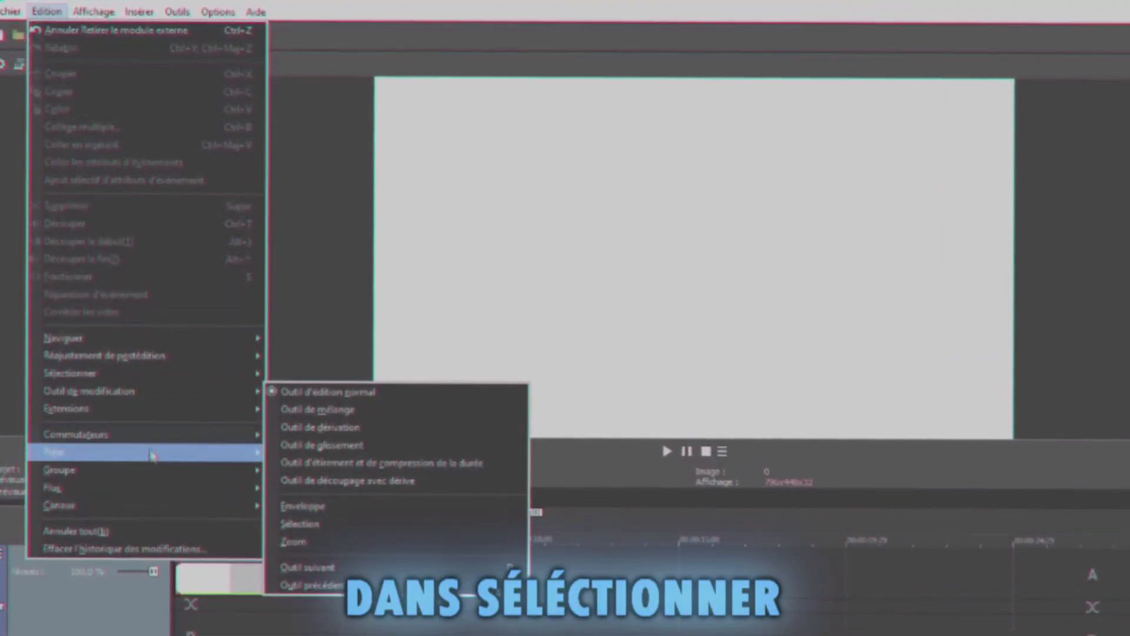
mouse_move(126, 376)
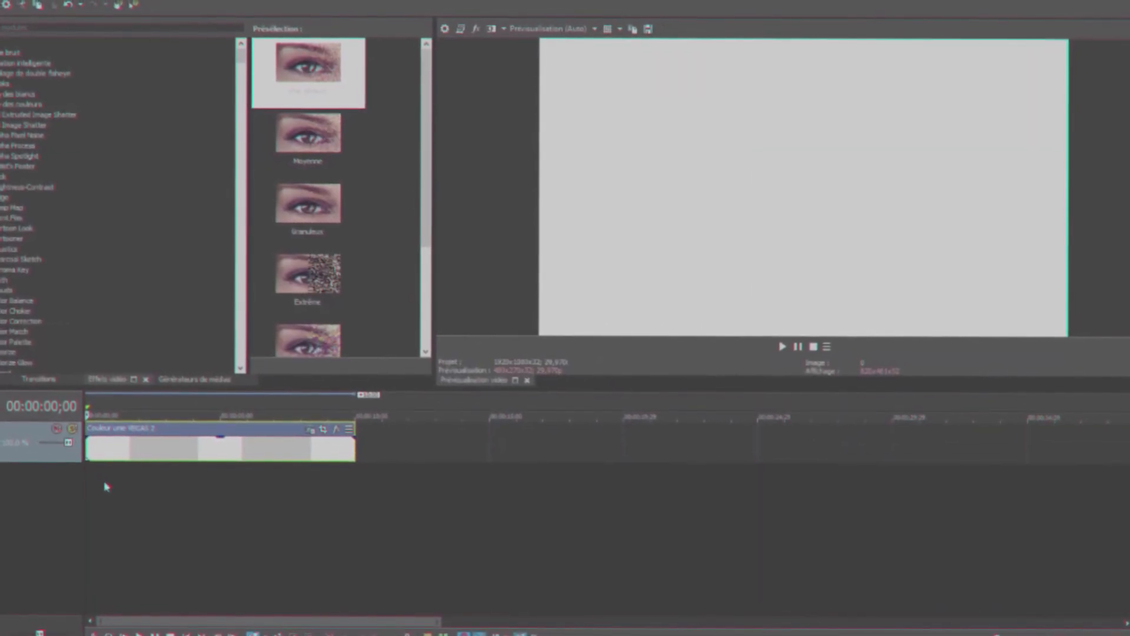
Place the playhead at 00:00:08;04 and add a green and a black solid-colour clip on separate new tracks
key(Right)
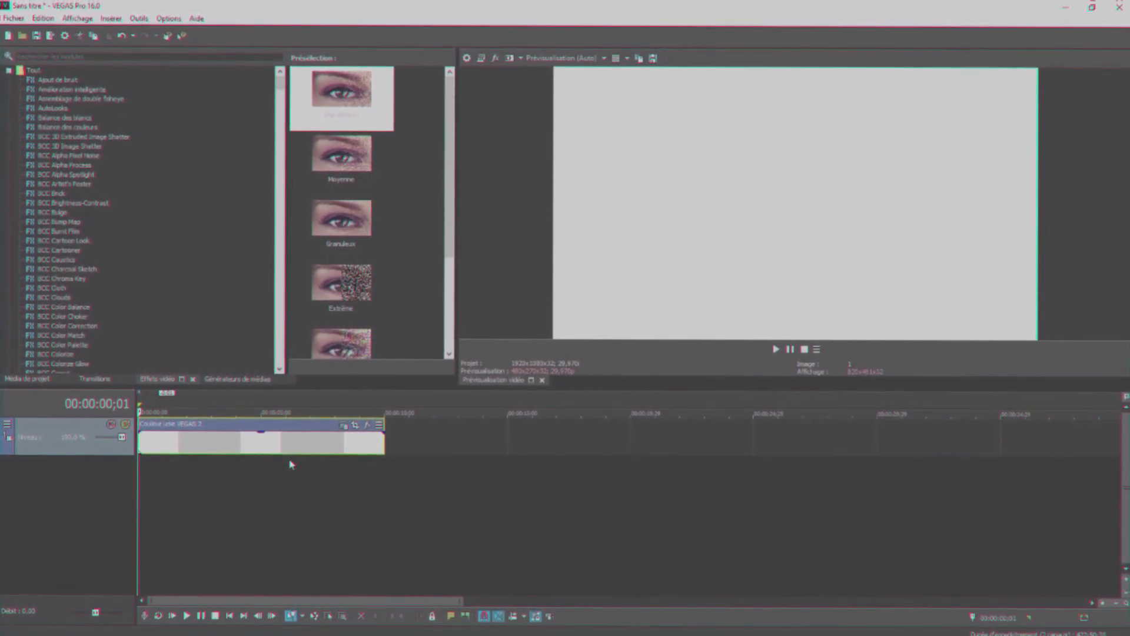
click(337, 464)
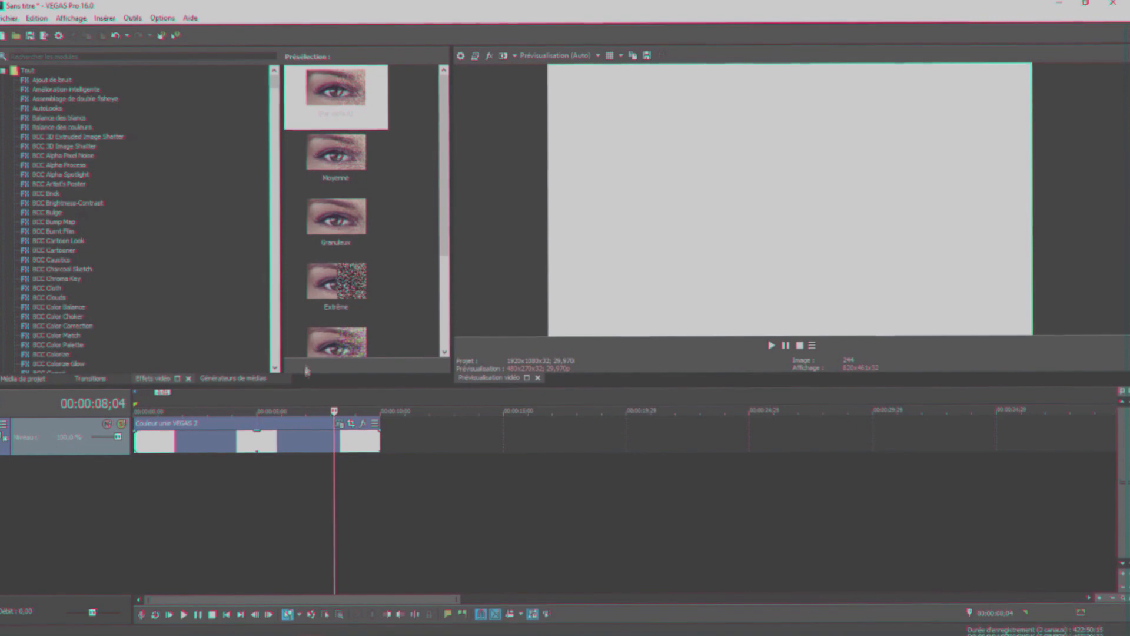
drag(325, 154, 389, 474)
drag(346, 90, 835, 525)
click(819, 321)
scroll(777, 496, down, 3)
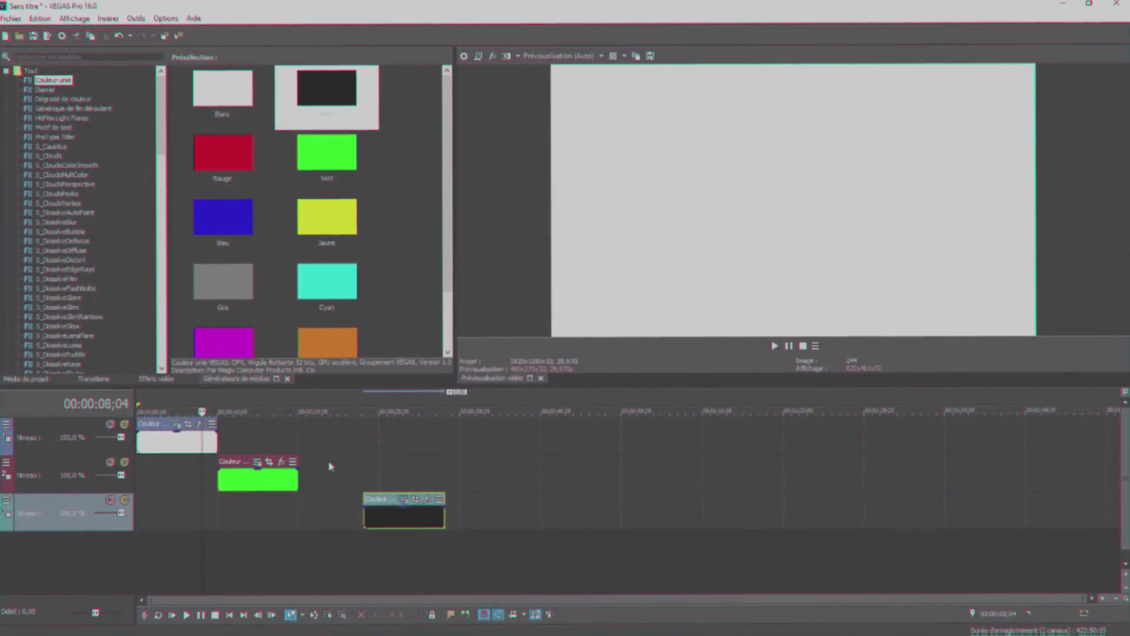
Select all the clips, open a second VEGAS Pro 16.0 window and paste them into its empty project
key(ctrl+a)
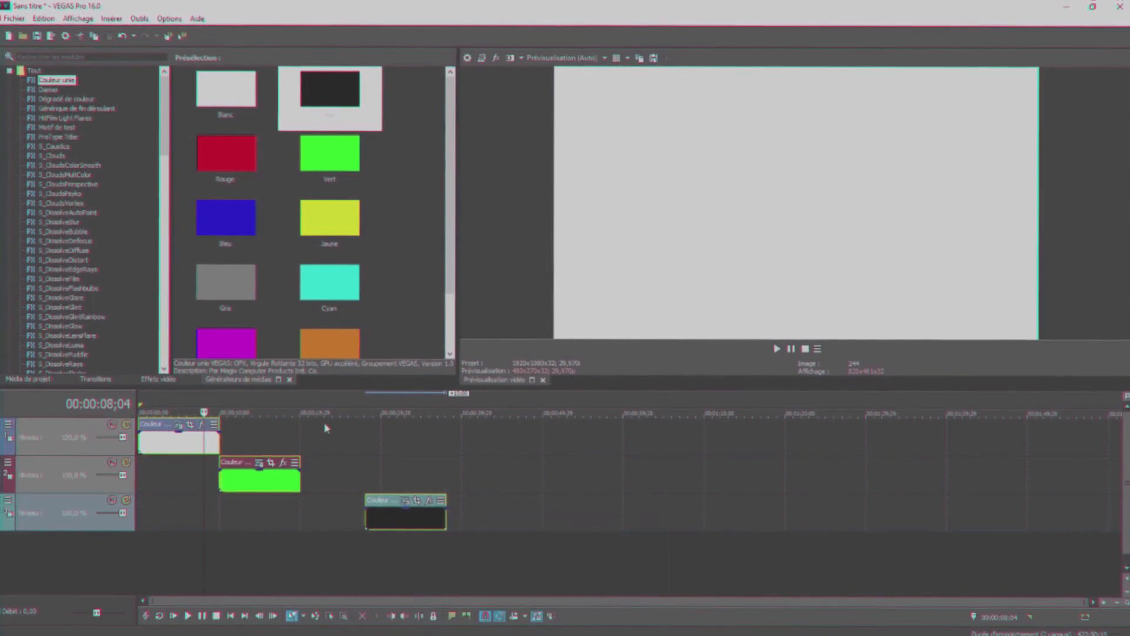
click(331, 428)
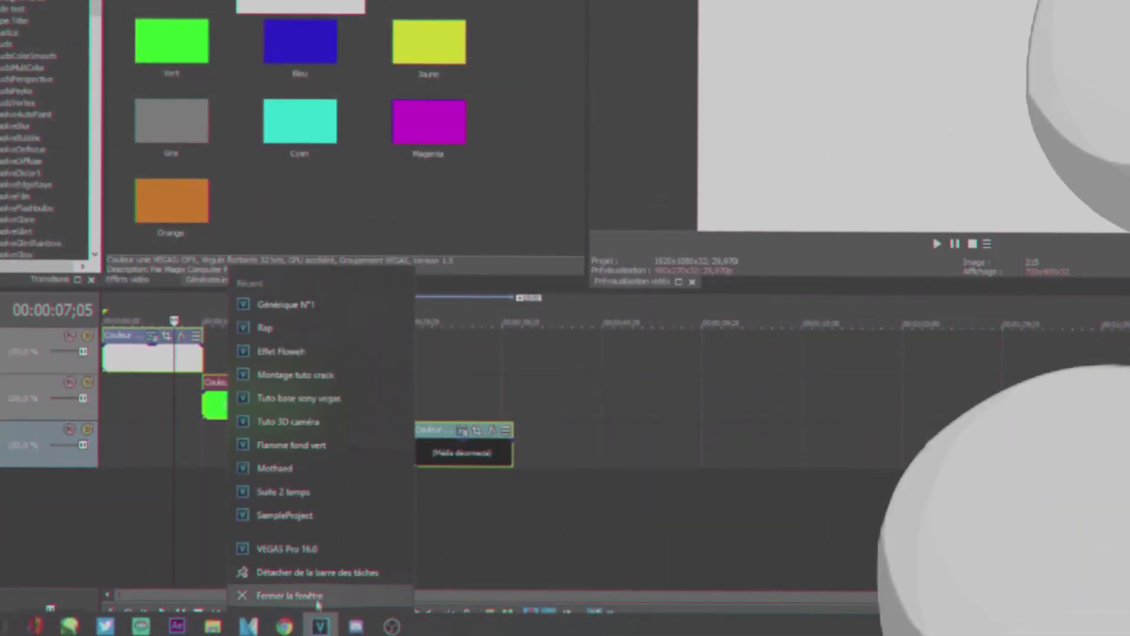
click(316, 550)
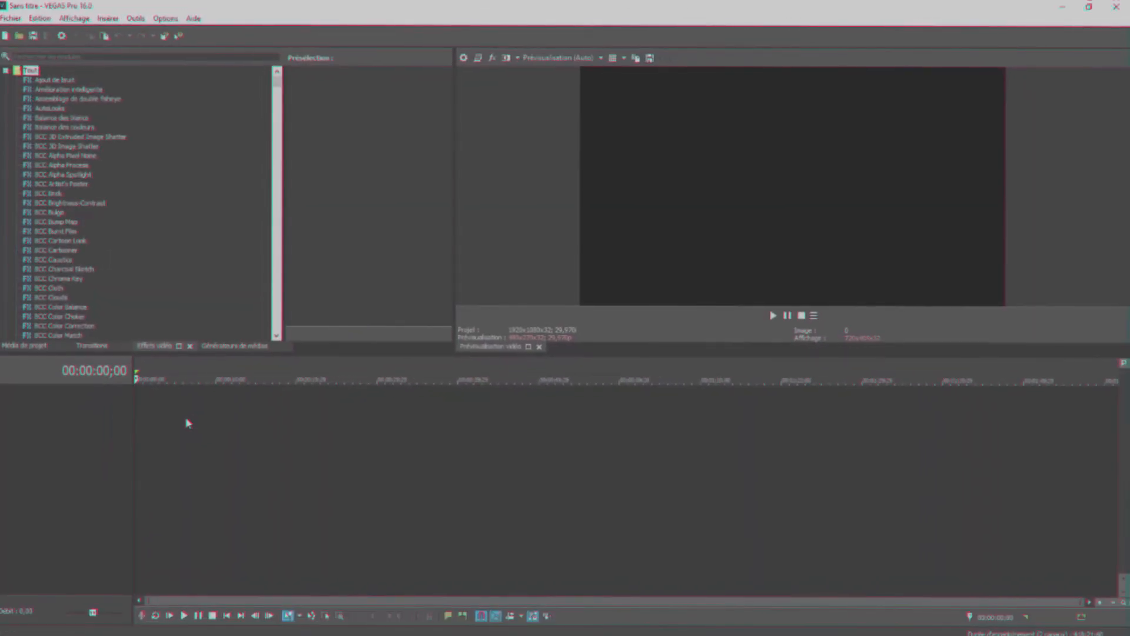
key(ctrl+v)
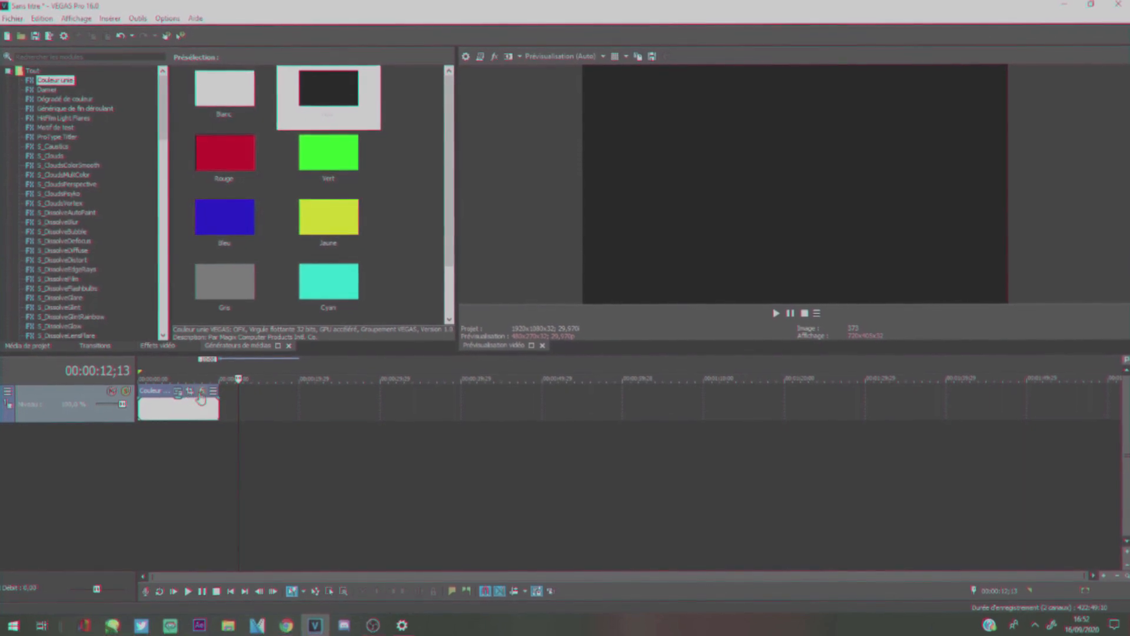
click(201, 393)
click(936, 174)
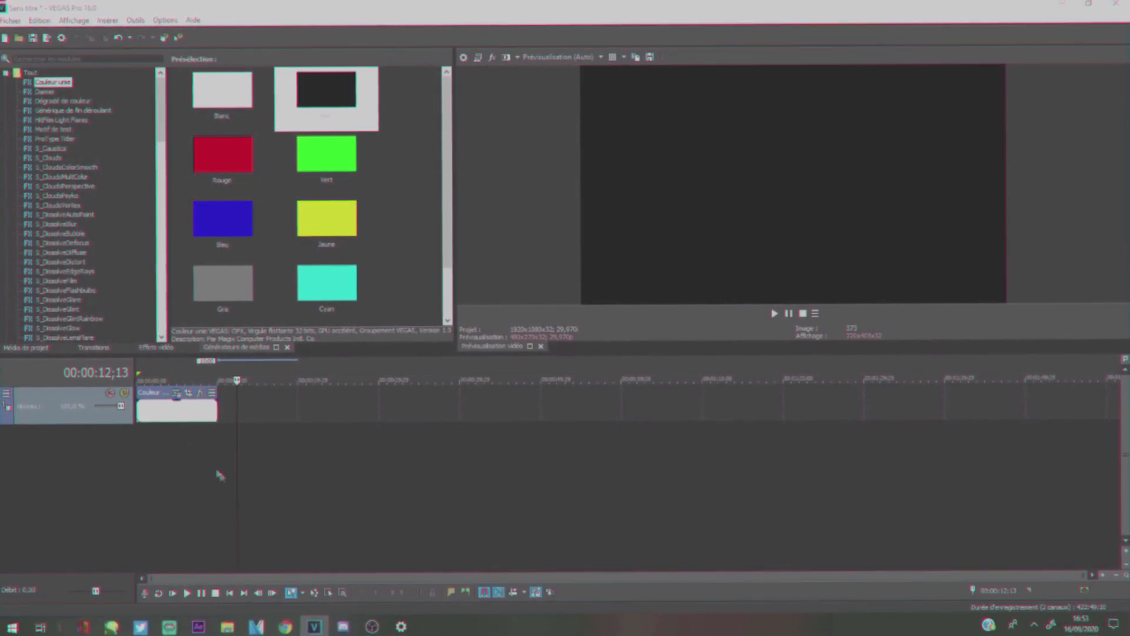
In the Windows taskbar settings, unlock the taskbar and turn on automatic hiding in desktop mode
right_click(436, 626)
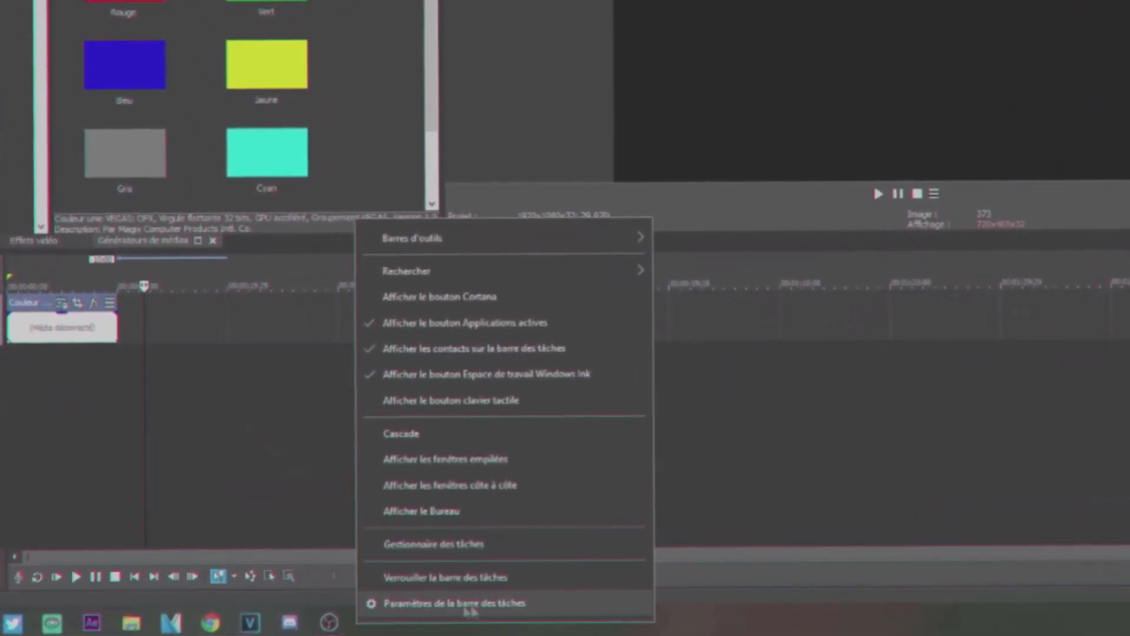
click(471, 609)
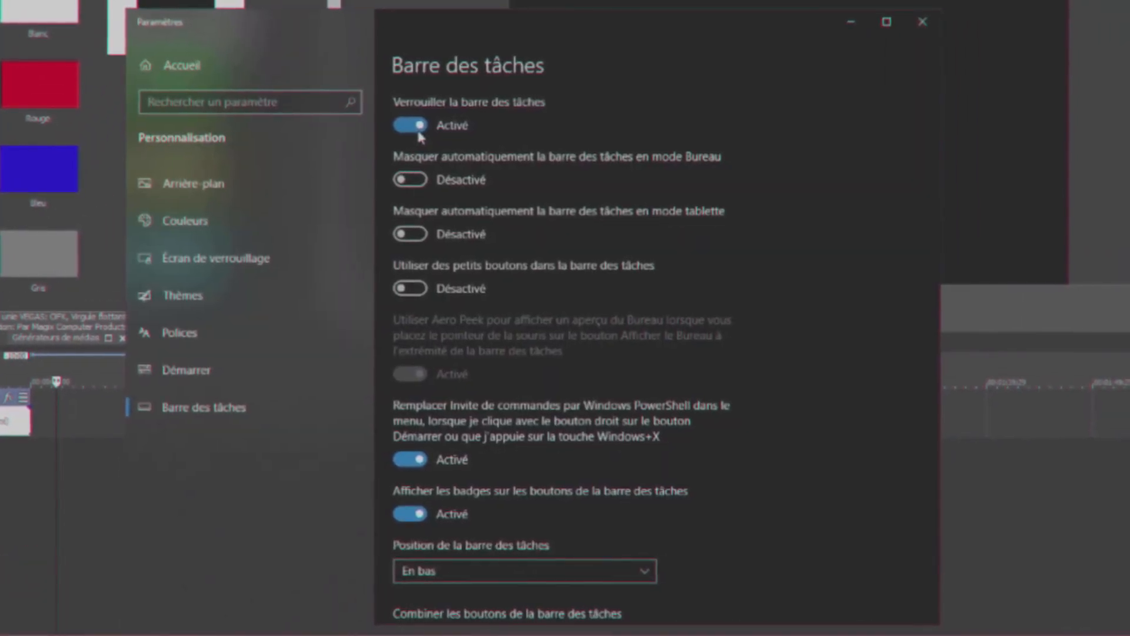
click(421, 127)
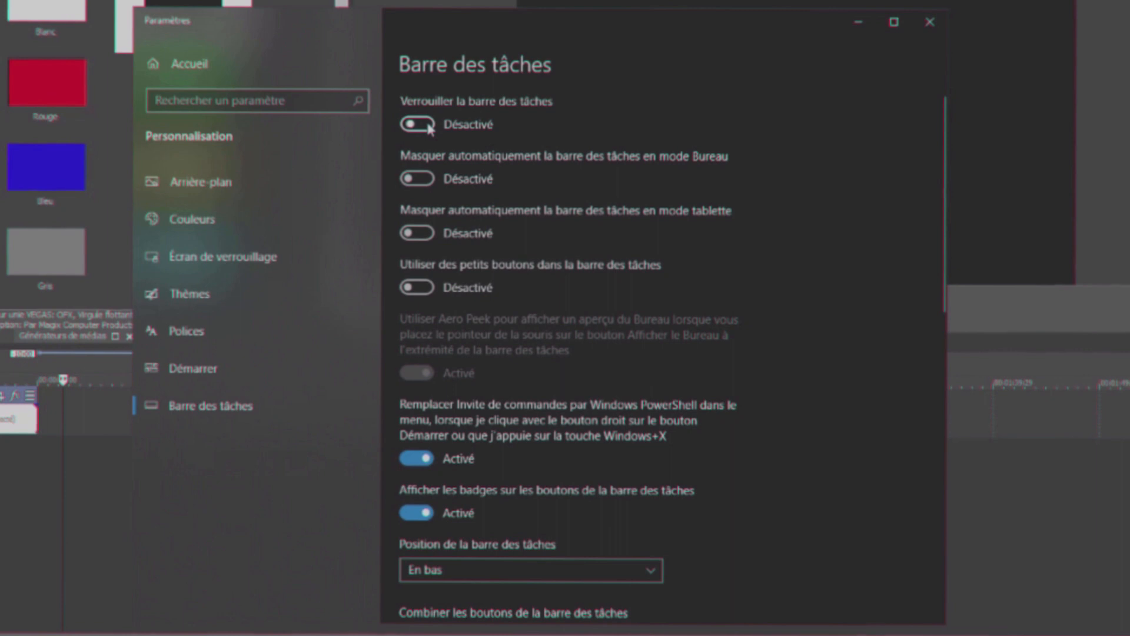
click(421, 181)
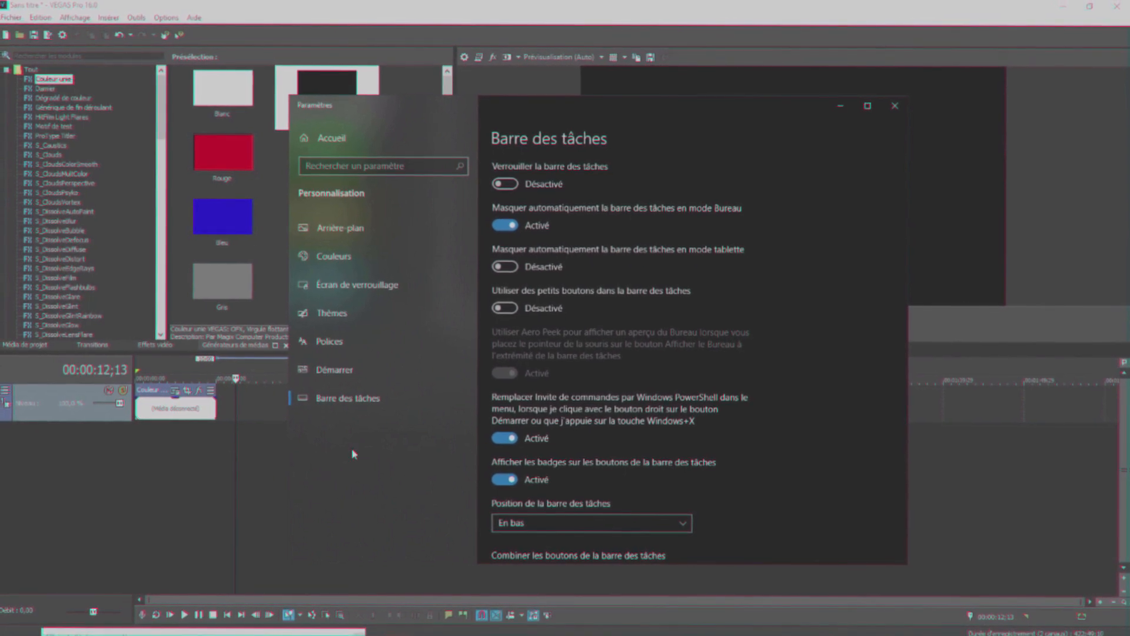
Turn off automatic taskbar hiding in desktop mode and set the taskbar position to À gauche
click(507, 224)
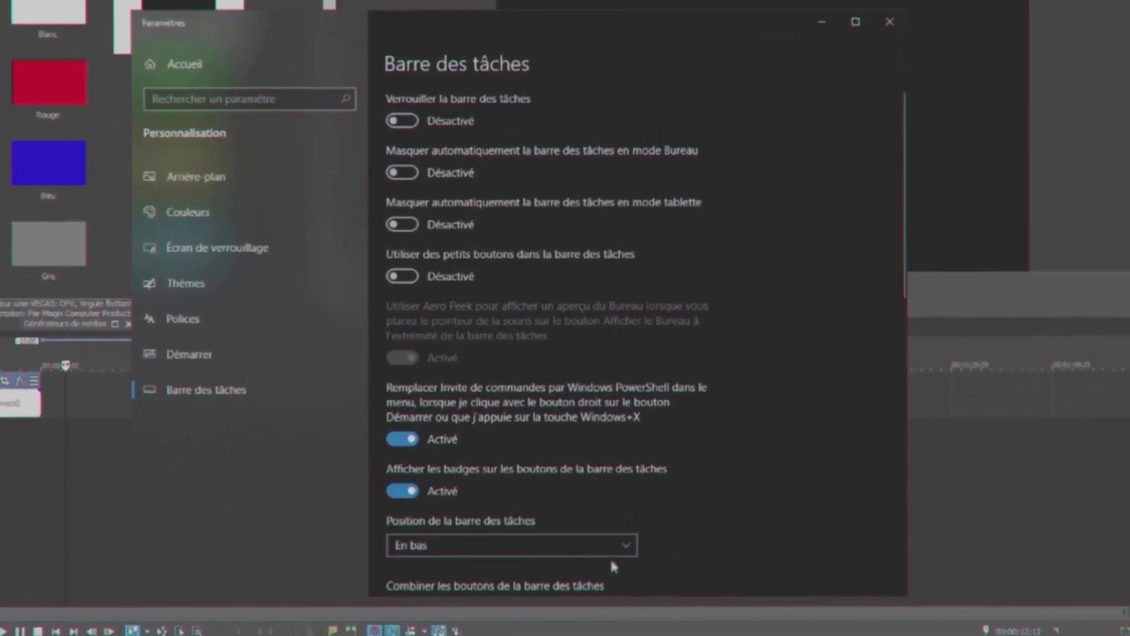
click(682, 523)
click(444, 479)
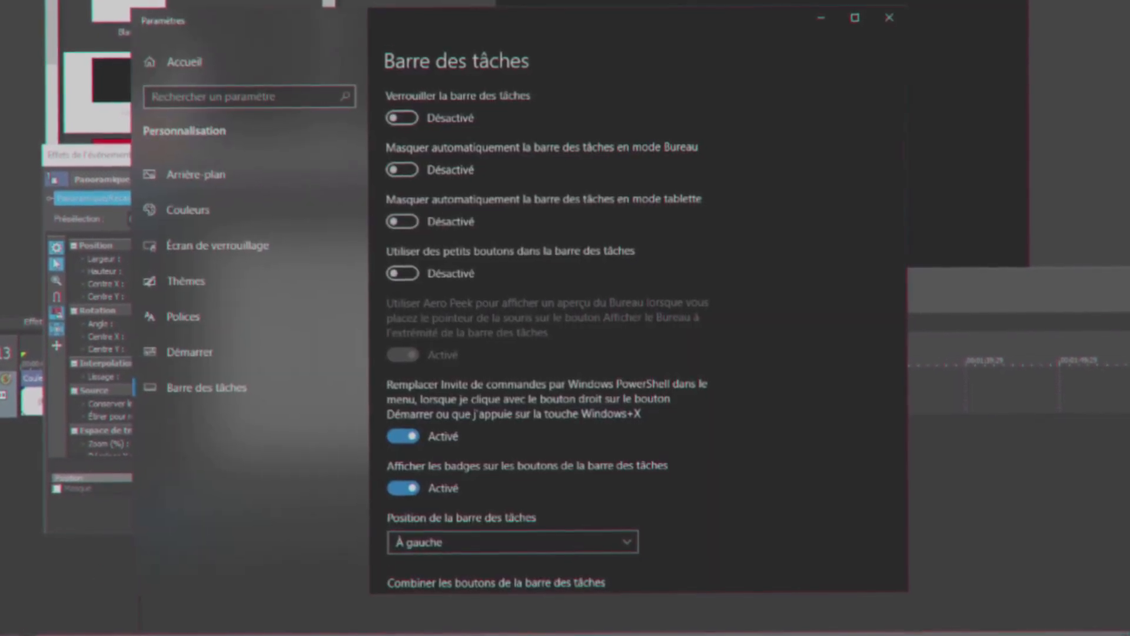
Set the taskbar position to En bas and close the settings window
click(530, 541)
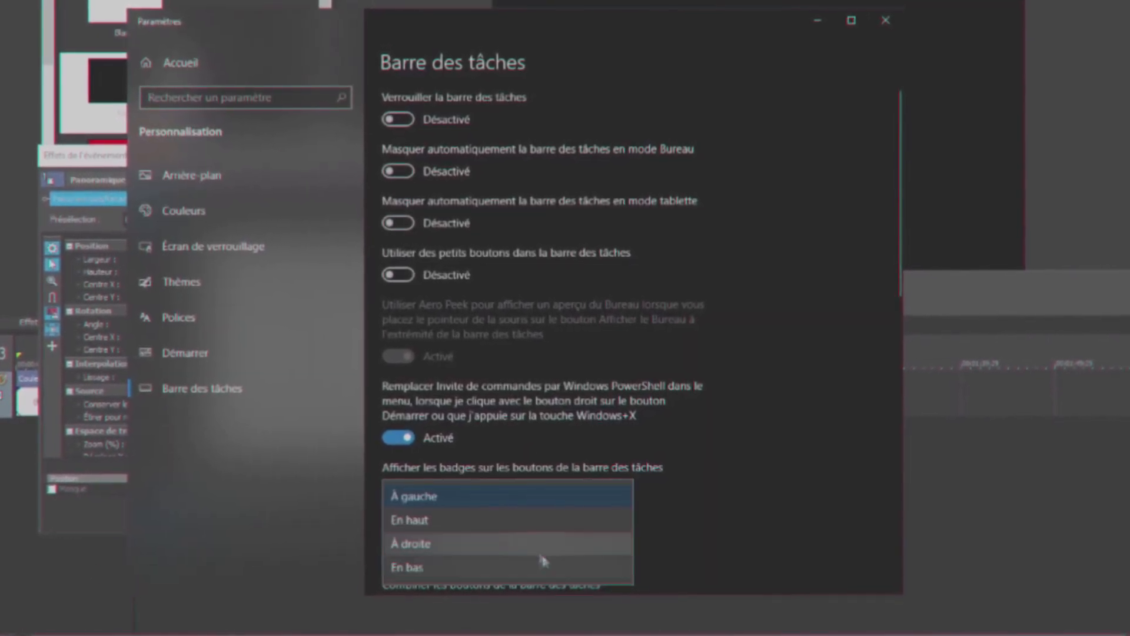
click(420, 567)
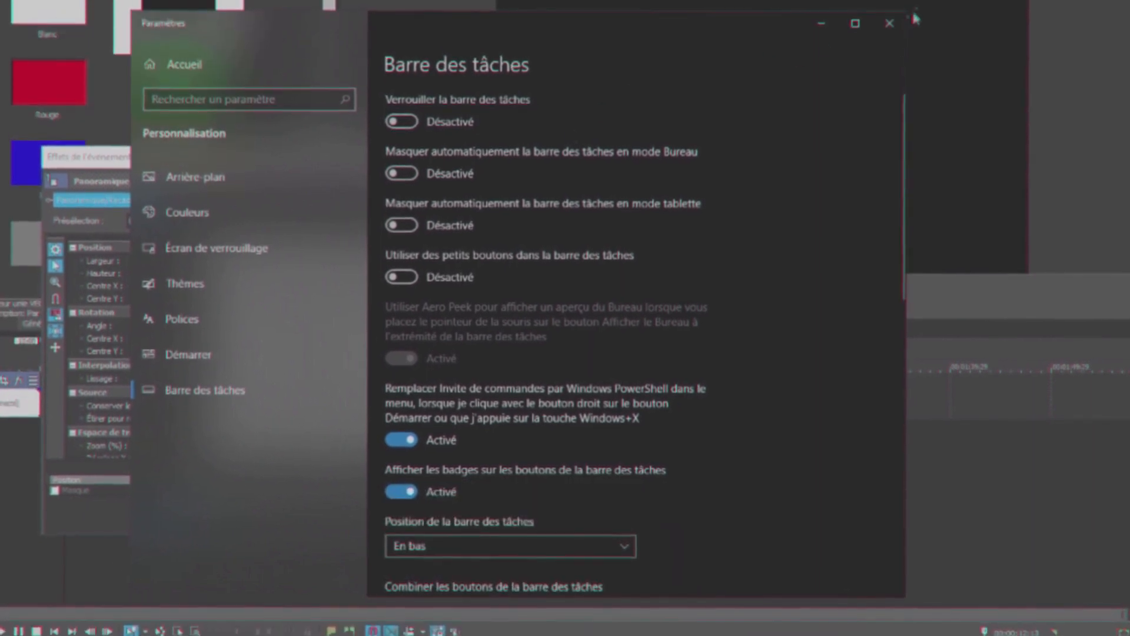
click(889, 27)
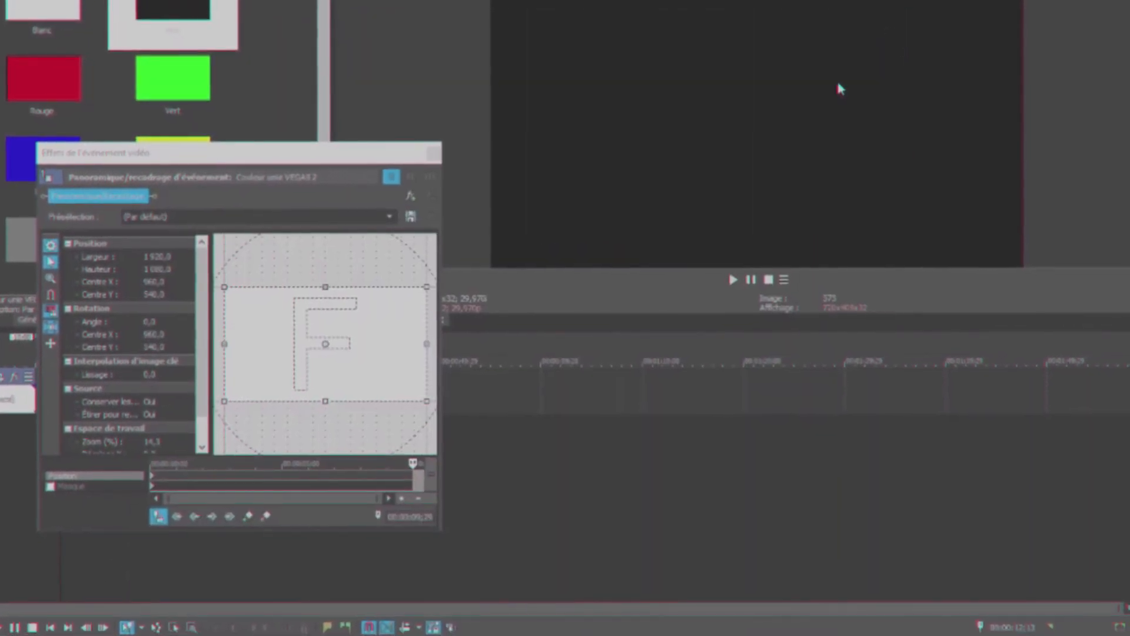
Open the Windows taskbar settings again
right_click(883, 634)
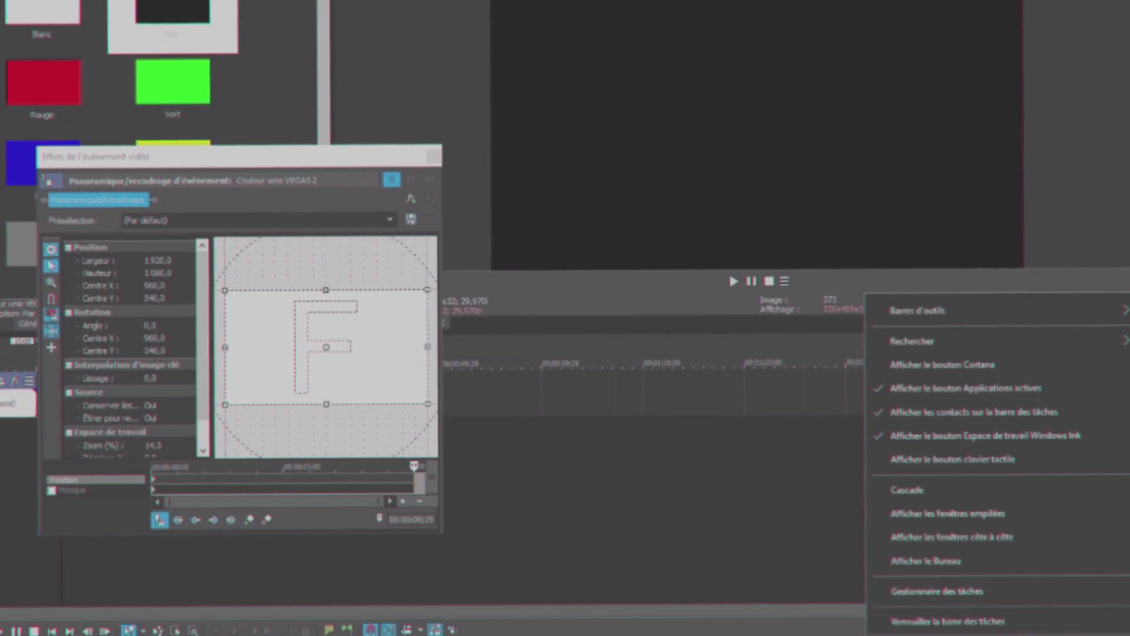
click(921, 635)
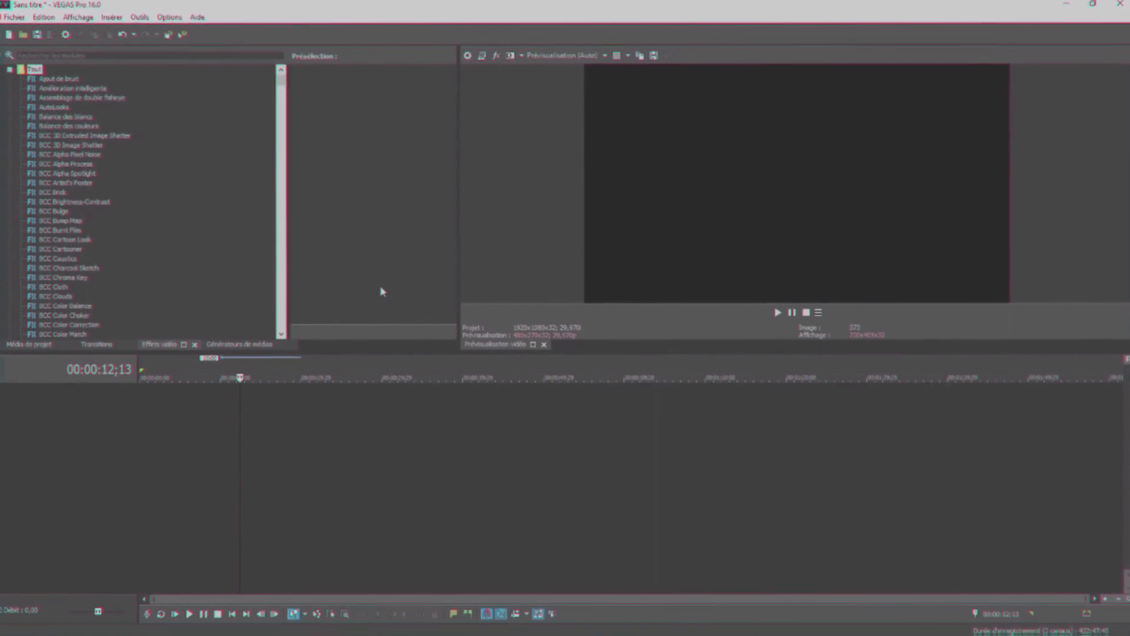
Close the Prévisualisation vidéo window and the Effets vidéo window
click(543, 345)
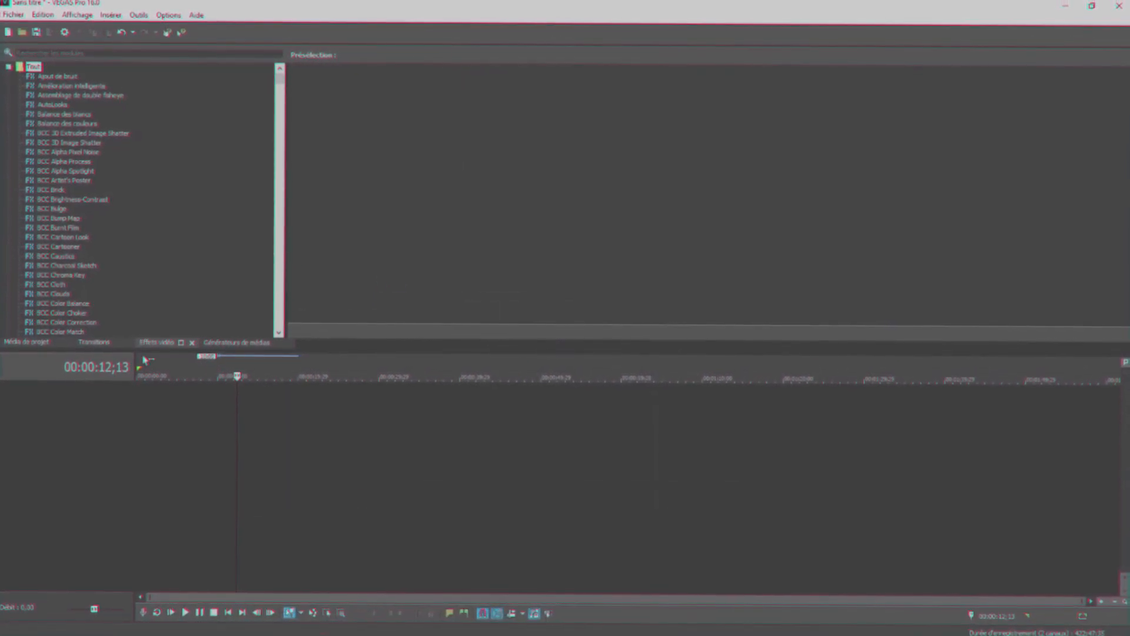
click(193, 349)
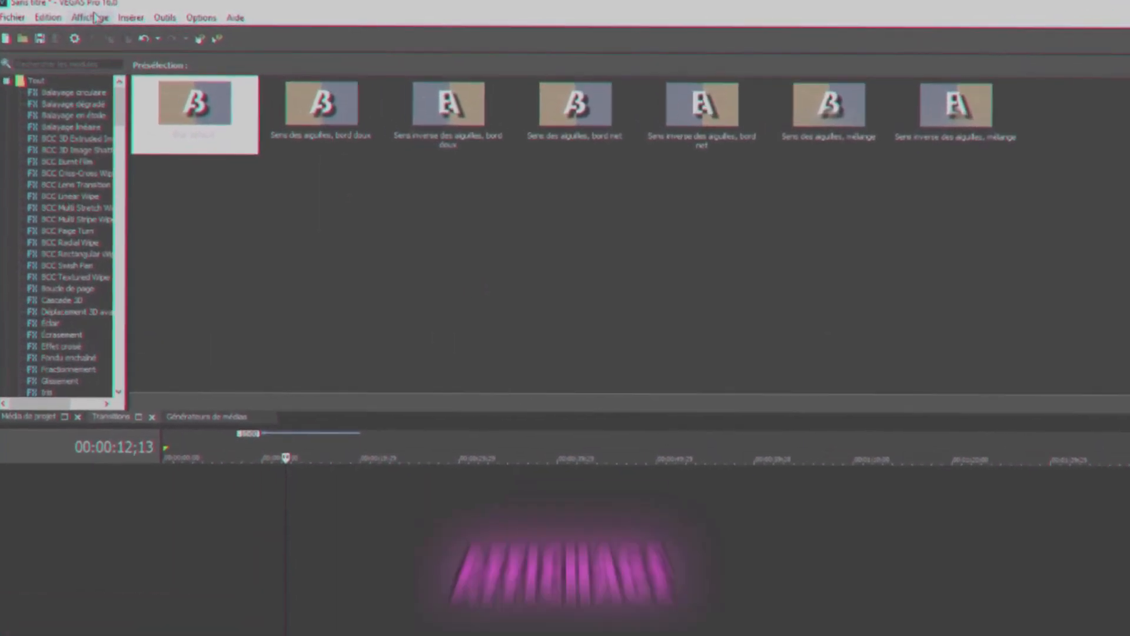
Show the Effets vidéo window again and place its tab between Transitions and Générateurs de médias
click(74, 18)
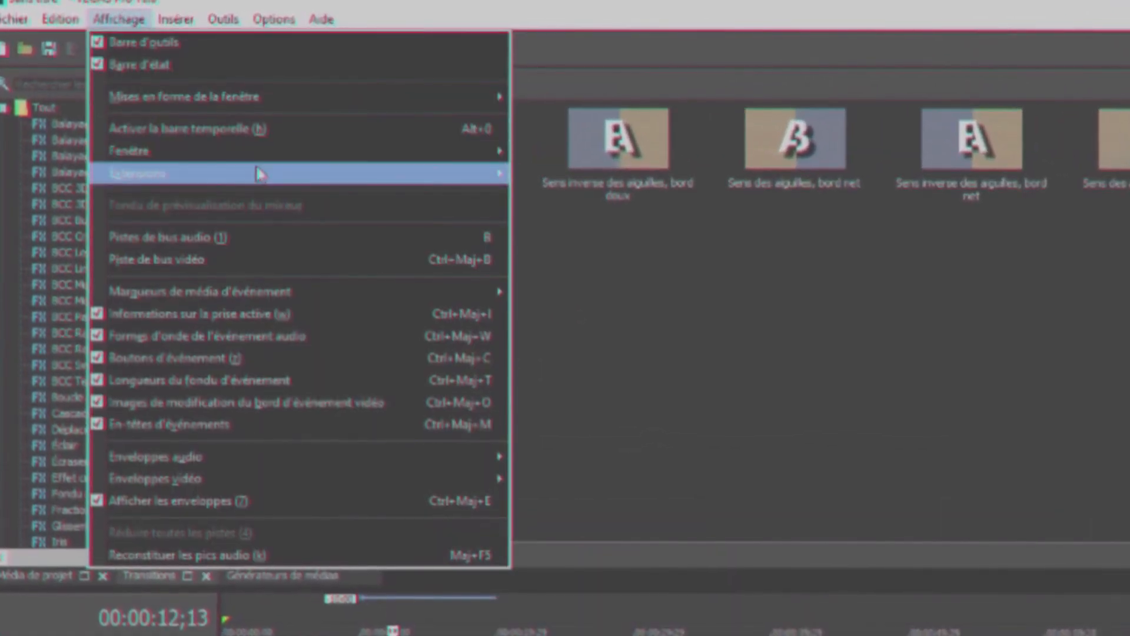
mouse_move(259, 151)
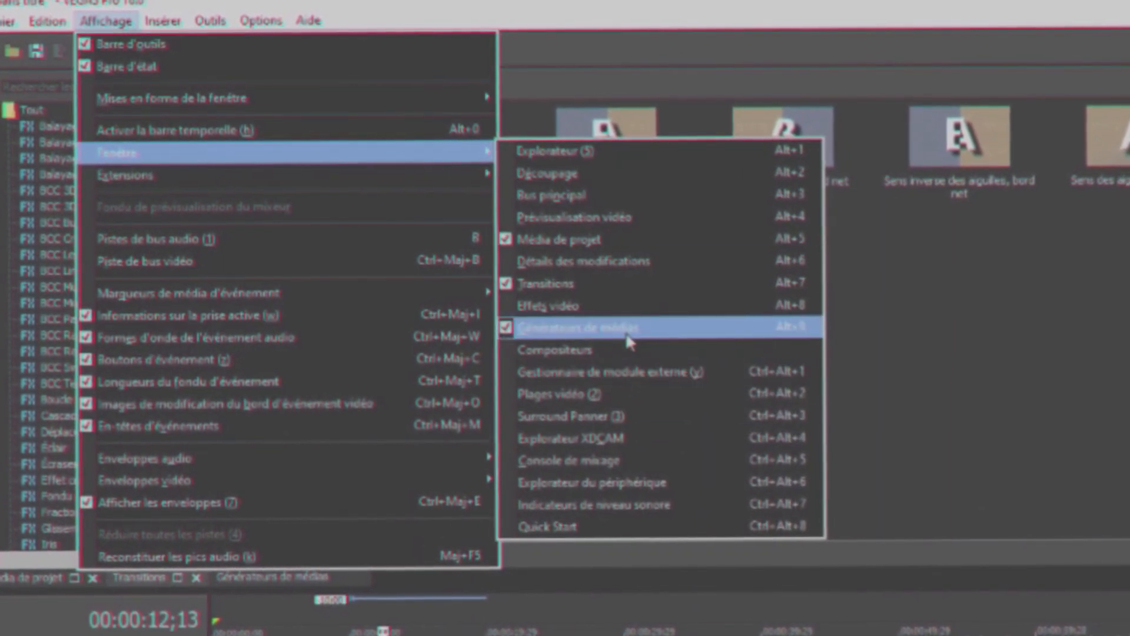
click(541, 312)
drag(109, 583, 293, 584)
Show the Prévisualisation vidéo window again
click(111, 19)
mouse_move(219, 160)
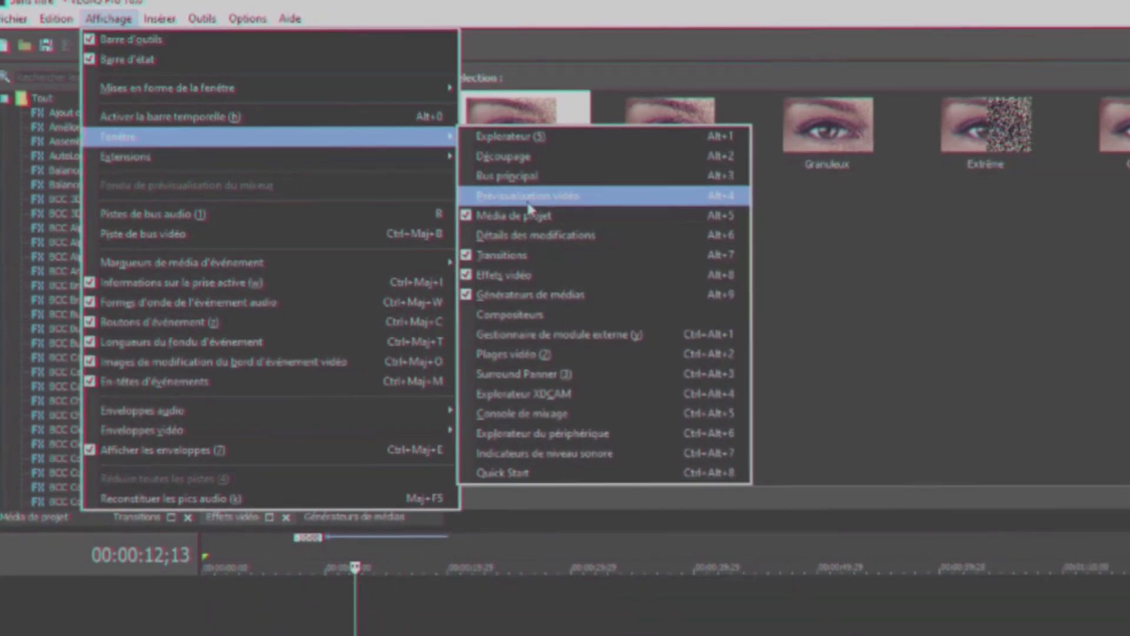
click(528, 199)
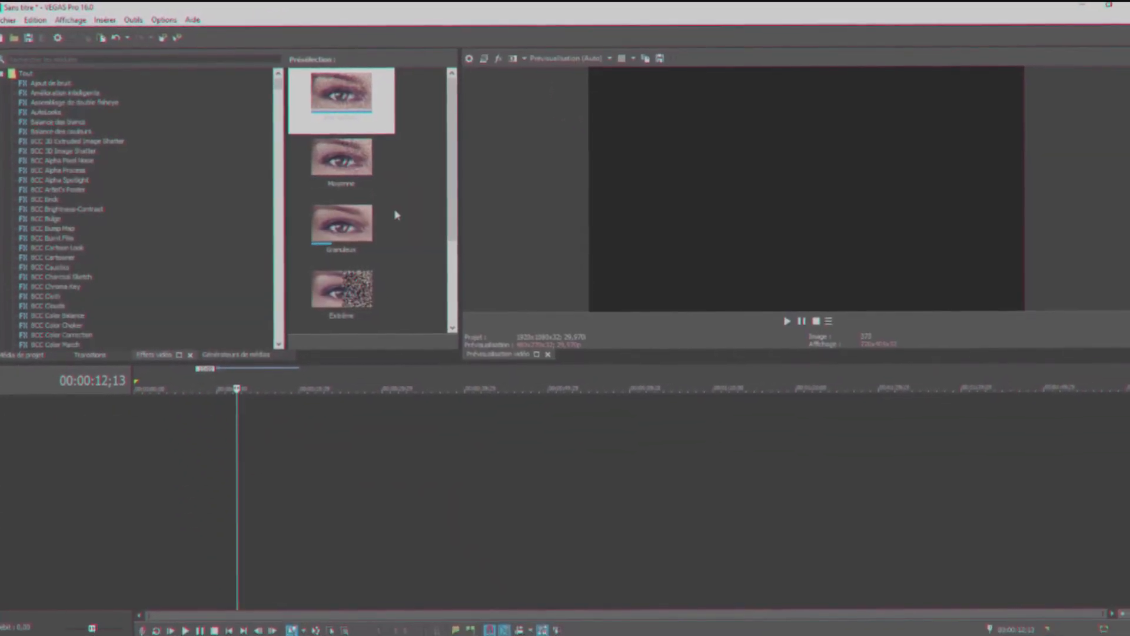